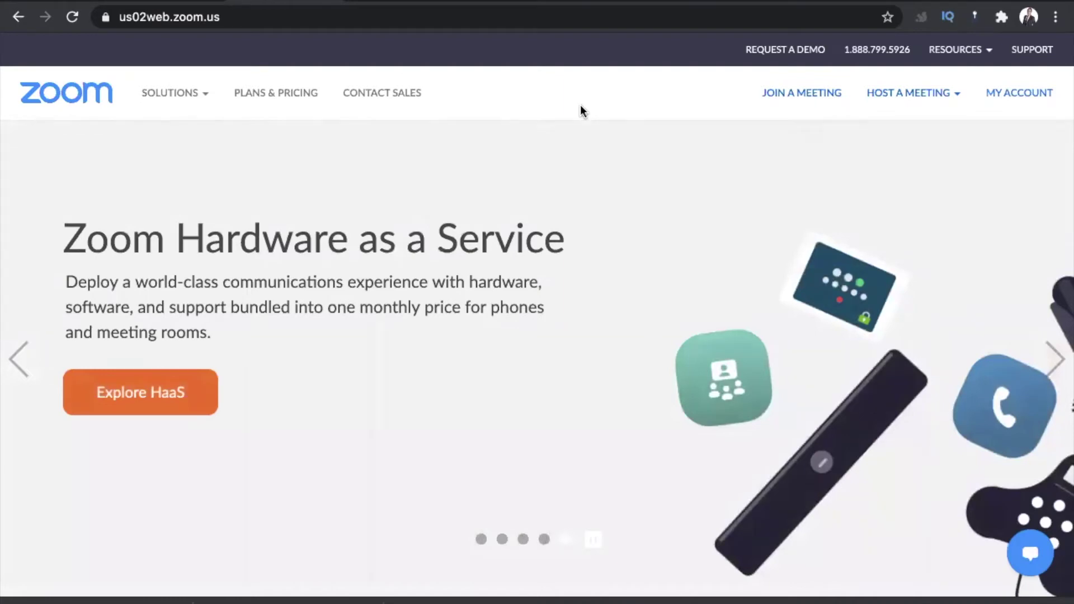
Open Account Settings from My Account under Account Management in the sidebar
{"action": "left_click", "coordinate": [1007, 93]}
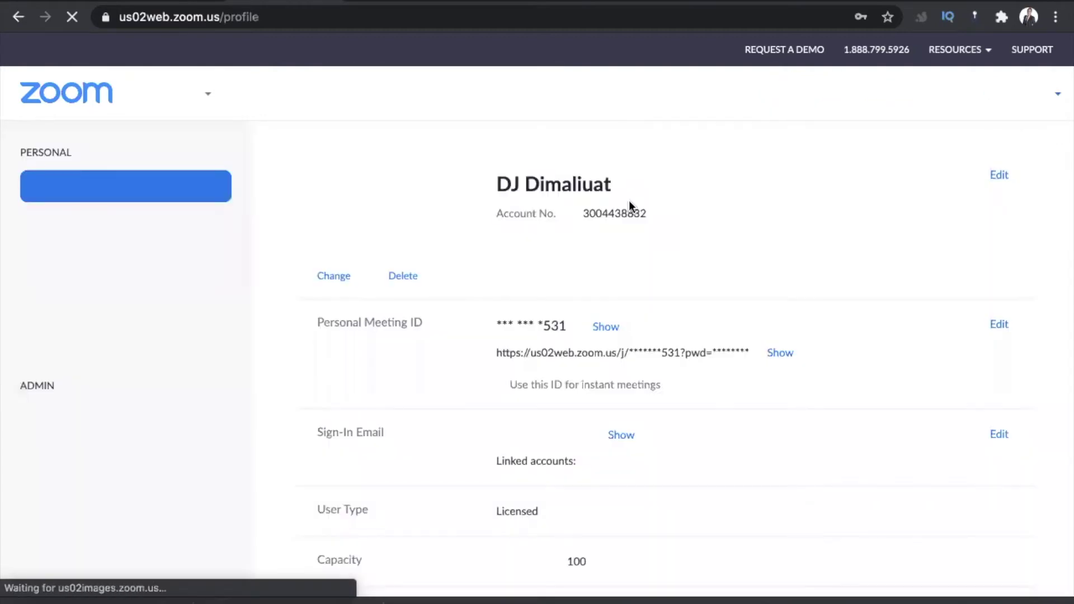
{"action": "scroll", "coordinate": [441, 312], "scroll_direction": "down", "scroll_amount": 5}
{"action": "scroll", "coordinate": [441, 312], "scroll_direction": "down", "scroll_amount": 2}
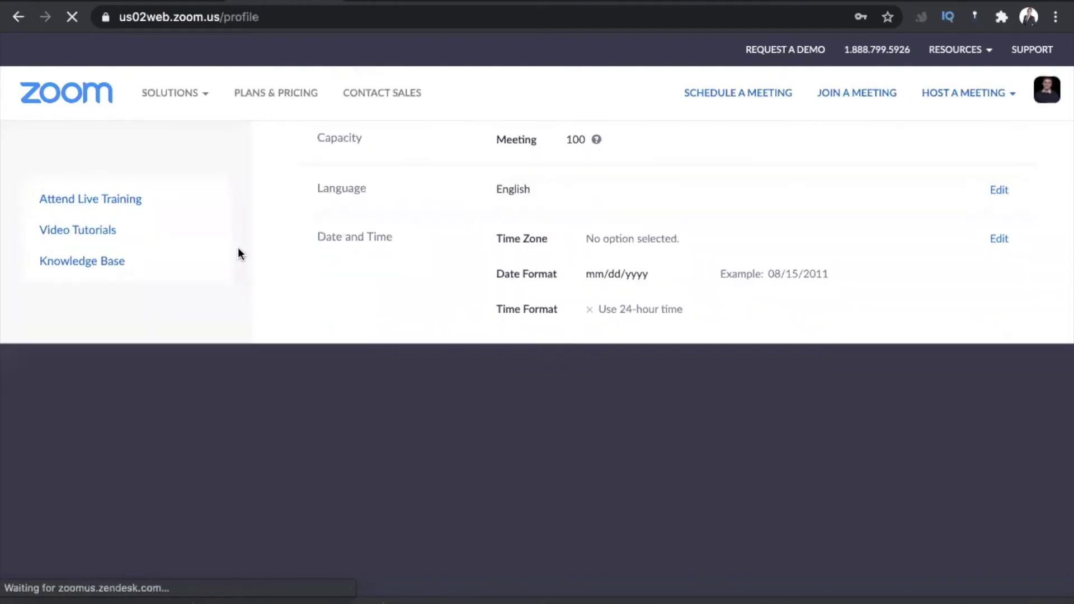
{"action": "scroll", "coordinate": [352, 282], "scroll_direction": "down", "scroll_amount": 1}
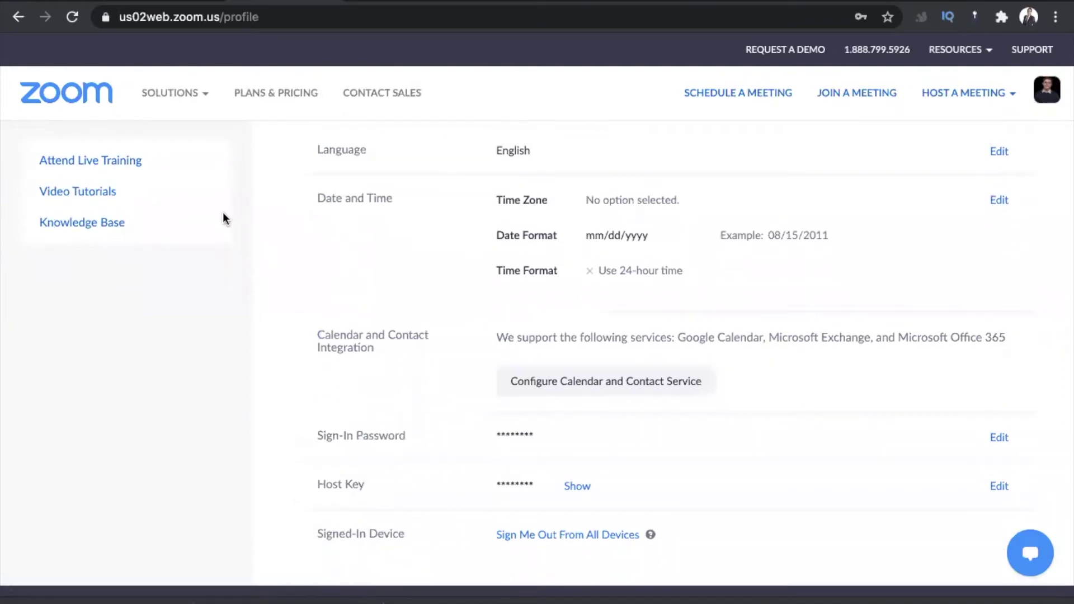
{"action": "scroll", "coordinate": [222, 212], "scroll_direction": "up", "scroll_amount": 1}
{"action": "scroll", "coordinate": [50, 252], "scroll_direction": "up", "scroll_amount": 4}
{"action": "scroll", "coordinate": [92, 252], "scroll_direction": "up", "scroll_amount": 1}
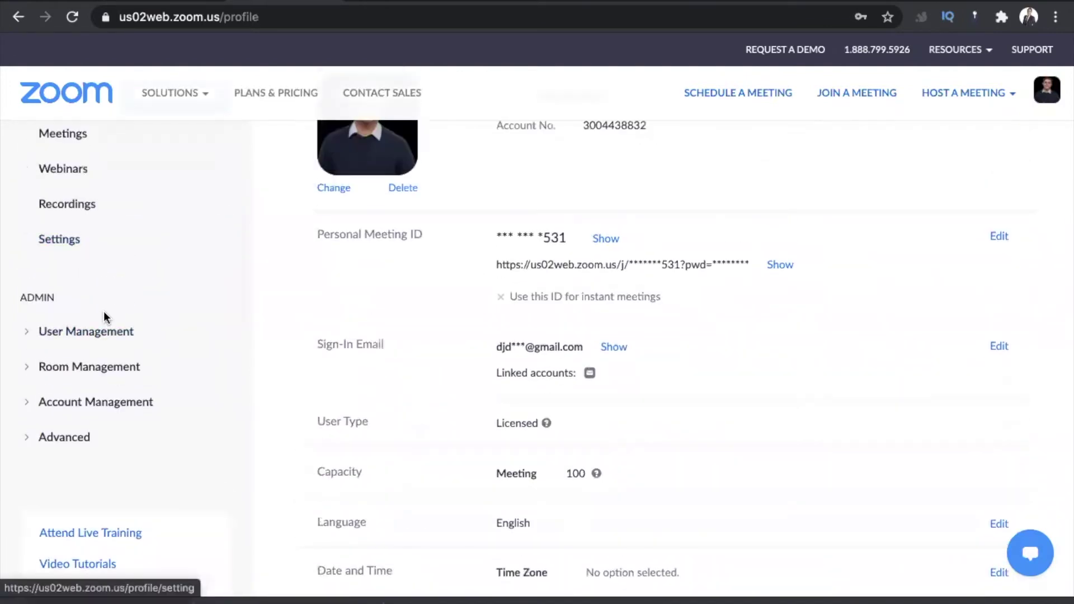
{"action": "left_click", "coordinate": [29, 404]}
{"action": "scroll", "coordinate": [139, 405], "scroll_direction": "down", "scroll_amount": 2}
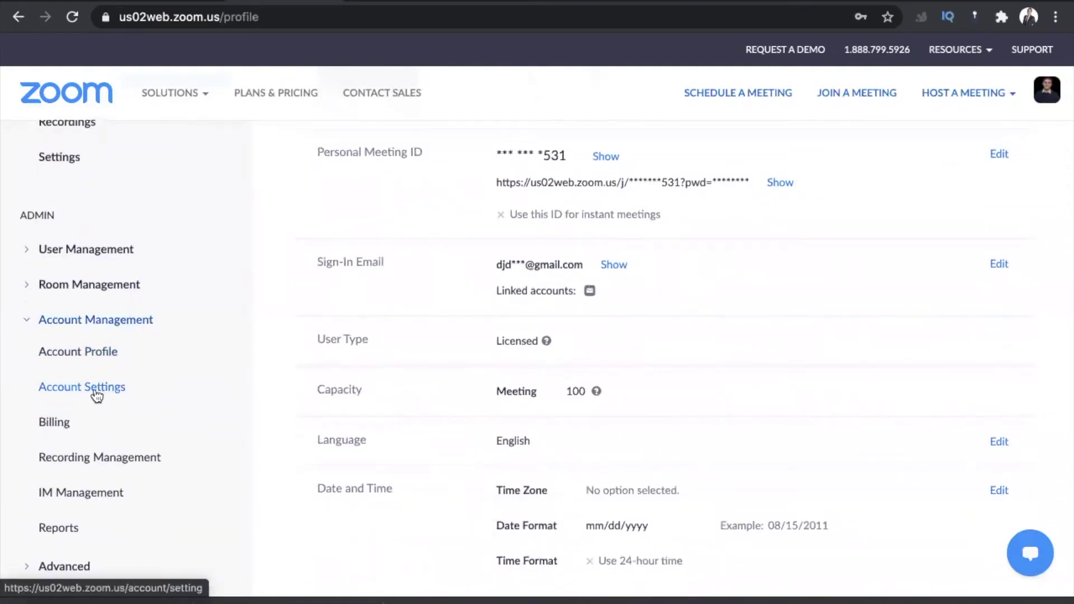
{"action": "left_click", "coordinate": [96, 393]}
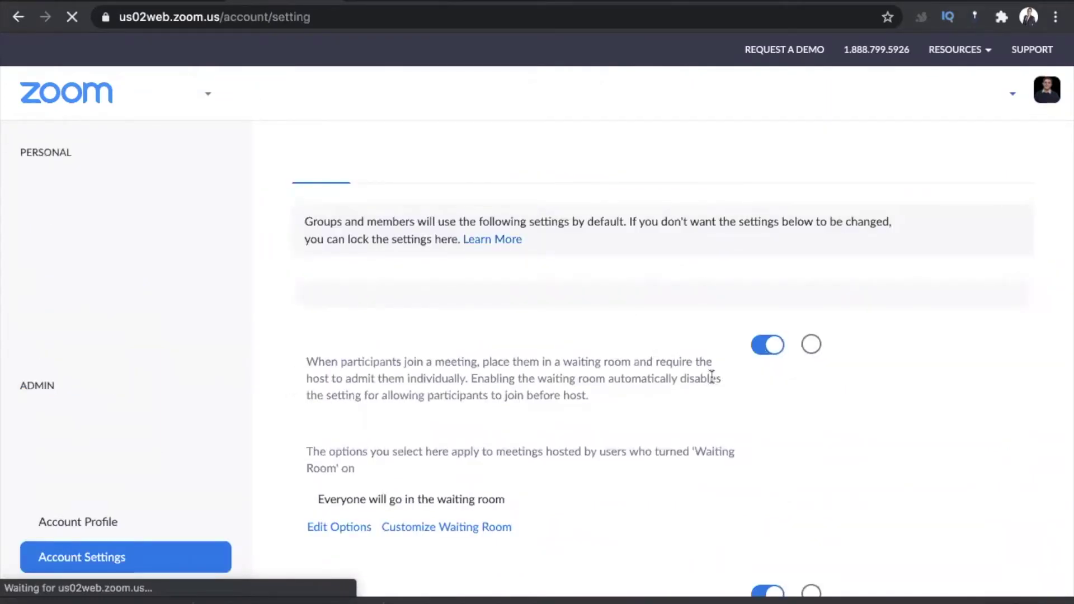
{"action": "scroll", "coordinate": [712, 378], "scroll_direction": "down", "scroll_amount": 1}
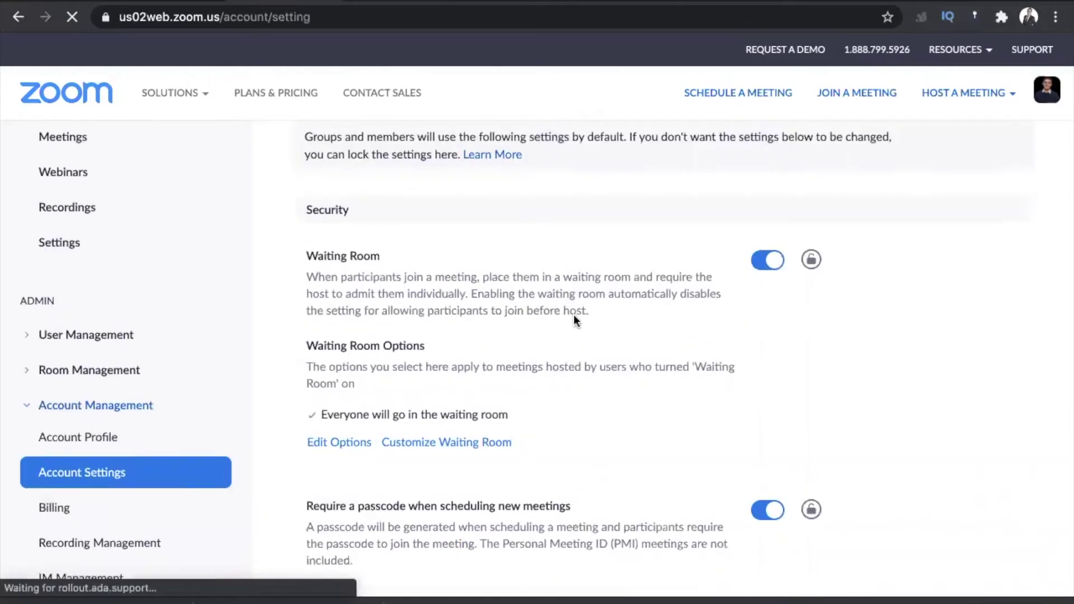
{"action": "scroll", "coordinate": [573, 314], "scroll_direction": "up", "scroll_amount": 1}
{"action": "scroll", "coordinate": [621, 358], "scroll_direction": "down", "scroll_amount": 1}
{"action": "scroll", "coordinate": [559, 443], "scroll_direction": "down", "scroll_amount": 2}
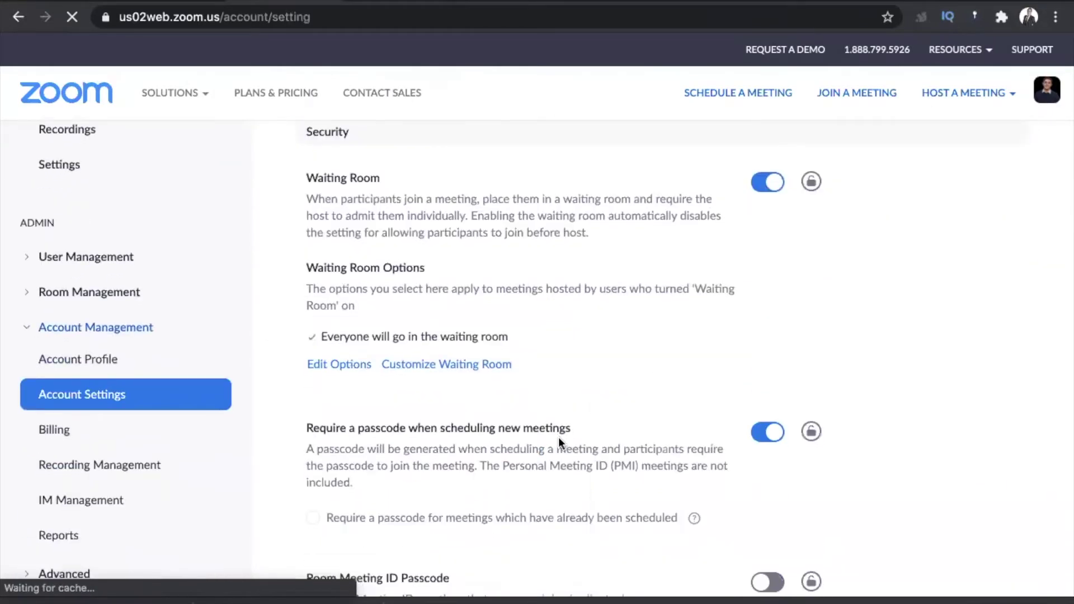
{"action": "scroll", "coordinate": [558, 443], "scroll_direction": "down", "scroll_amount": 2}
{"action": "scroll", "coordinate": [558, 443], "scroll_direction": "down", "scroll_amount": 2}
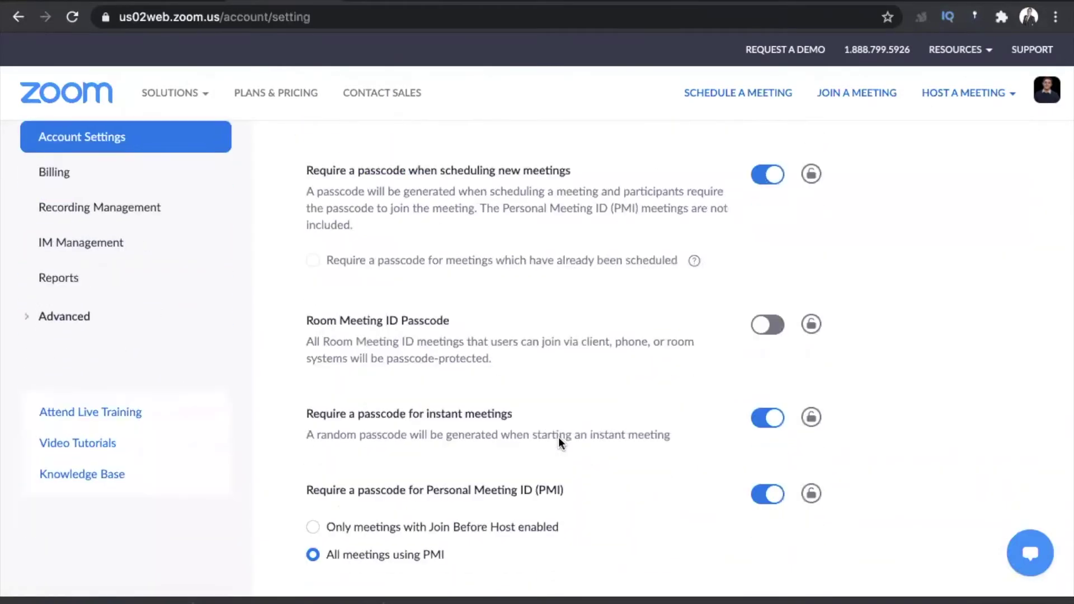
{"action": "scroll", "coordinate": [558, 437], "scroll_direction": "down", "scroll_amount": 1}
{"action": "scroll", "coordinate": [557, 437], "scroll_direction": "down", "scroll_amount": 1}
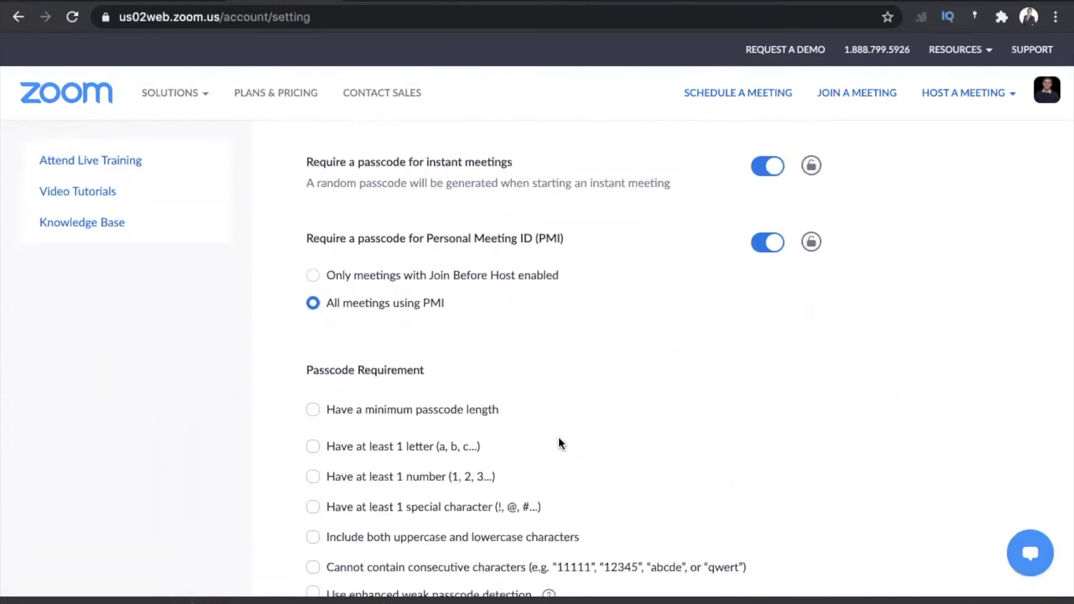
{"action": "scroll", "coordinate": [558, 438], "scroll_direction": "down", "scroll_amount": 1}
{"action": "scroll", "coordinate": [378, 327], "scroll_direction": "down", "scroll_amount": 1}
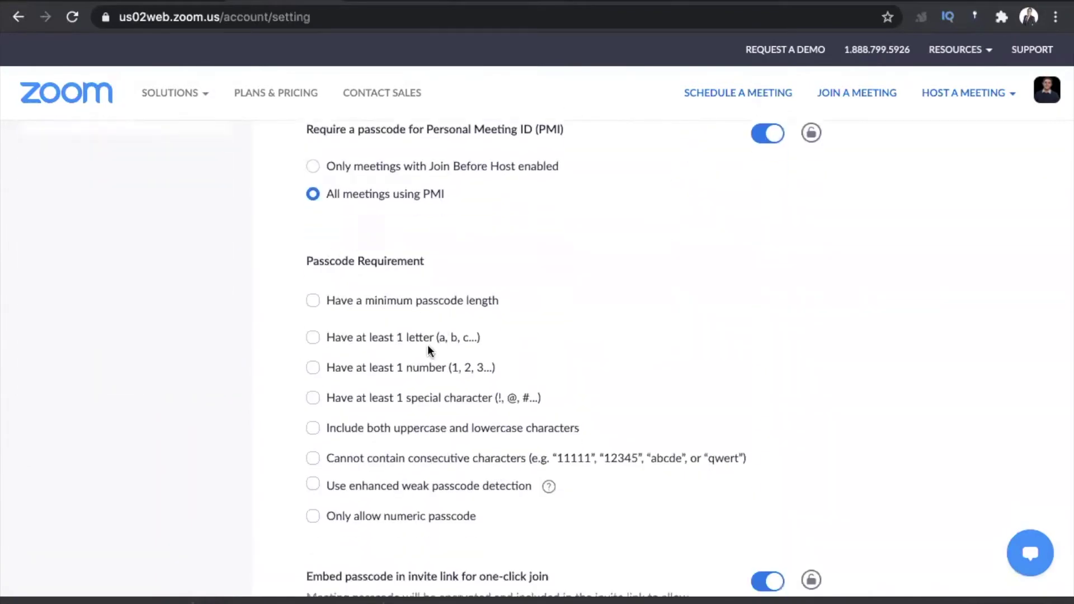
{"action": "scroll", "coordinate": [429, 362], "scroll_direction": "down", "scroll_amount": 2}
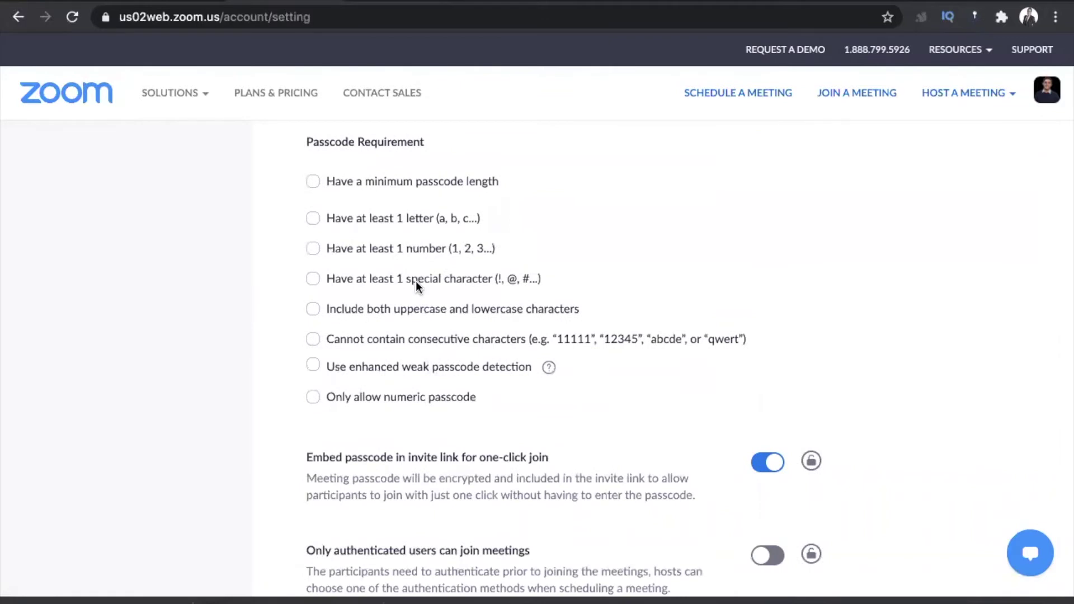
{"action": "scroll", "coordinate": [416, 281], "scroll_direction": "down", "scroll_amount": 1}
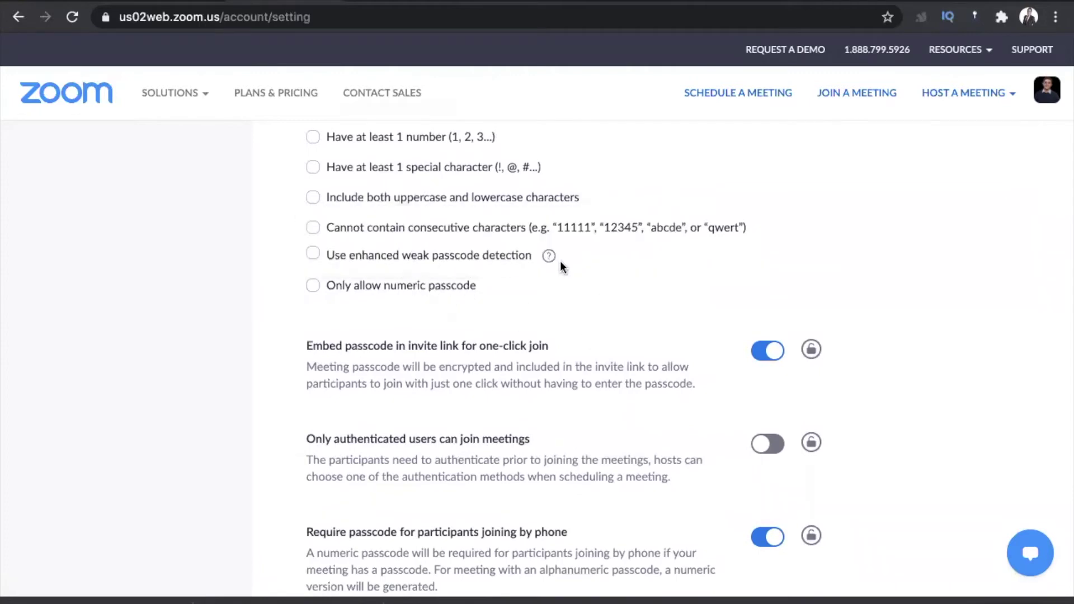
{"action": "scroll", "coordinate": [649, 295], "scroll_direction": "down", "scroll_amount": 1}
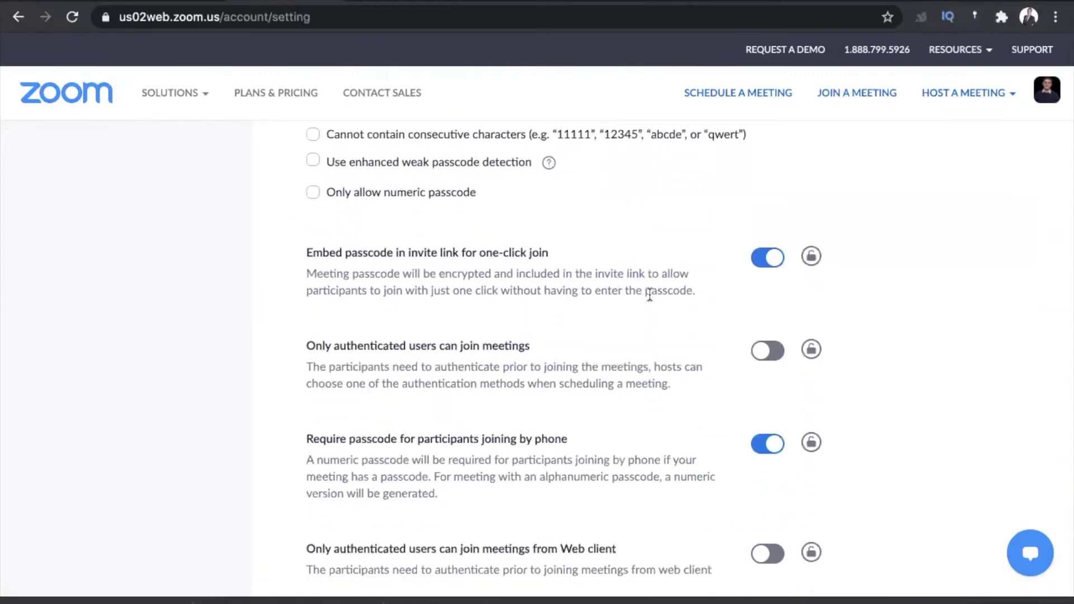
{"action": "scroll", "coordinate": [649, 294], "scroll_direction": "down", "scroll_amount": 2}
{"action": "scroll", "coordinate": [648, 294], "scroll_direction": "down", "scroll_amount": 1}
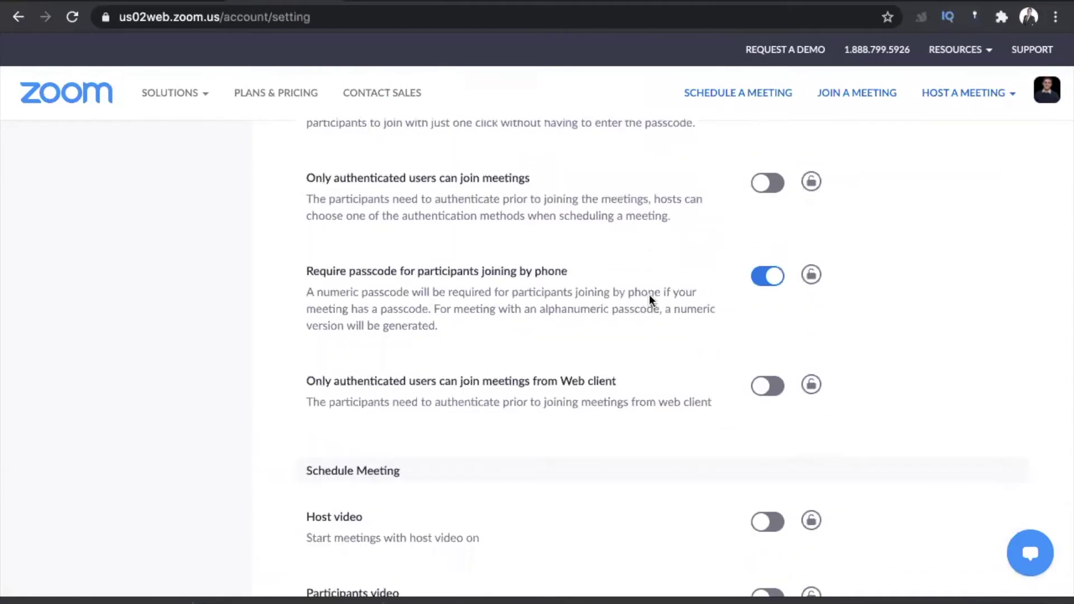
{"action": "scroll", "coordinate": [649, 294], "scroll_direction": "down", "scroll_amount": 2}
{"action": "scroll", "coordinate": [649, 295], "scroll_direction": "down", "scroll_amount": 1}
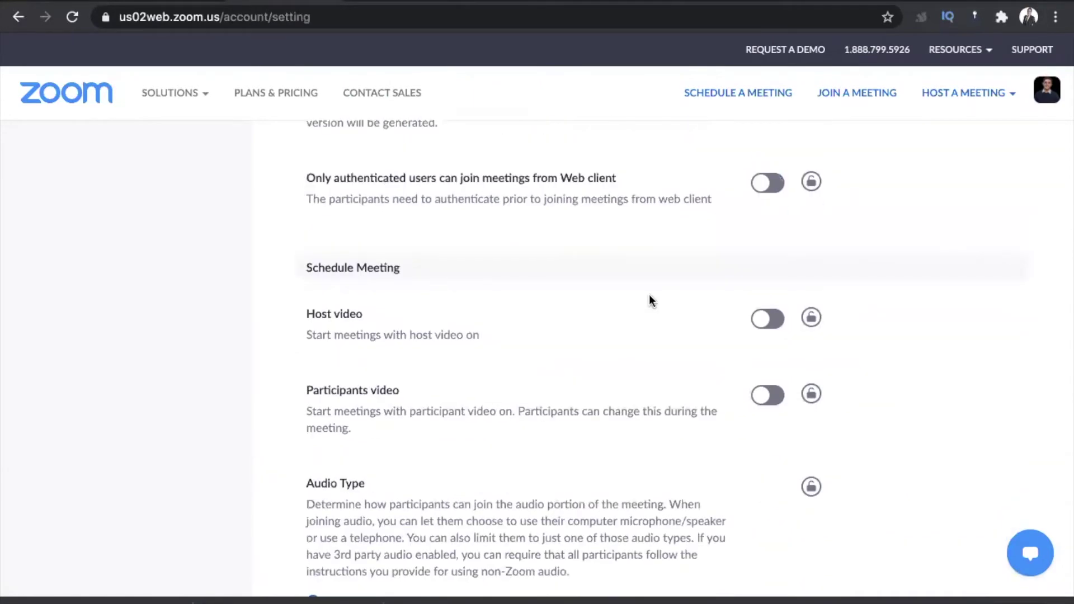
{"action": "scroll", "coordinate": [649, 295], "scroll_direction": "down", "scroll_amount": 1}
{"action": "scroll", "coordinate": [649, 295], "scroll_direction": "down", "scroll_amount": 1}
{"action": "scroll", "coordinate": [649, 294], "scroll_direction": "down", "scroll_amount": 1}
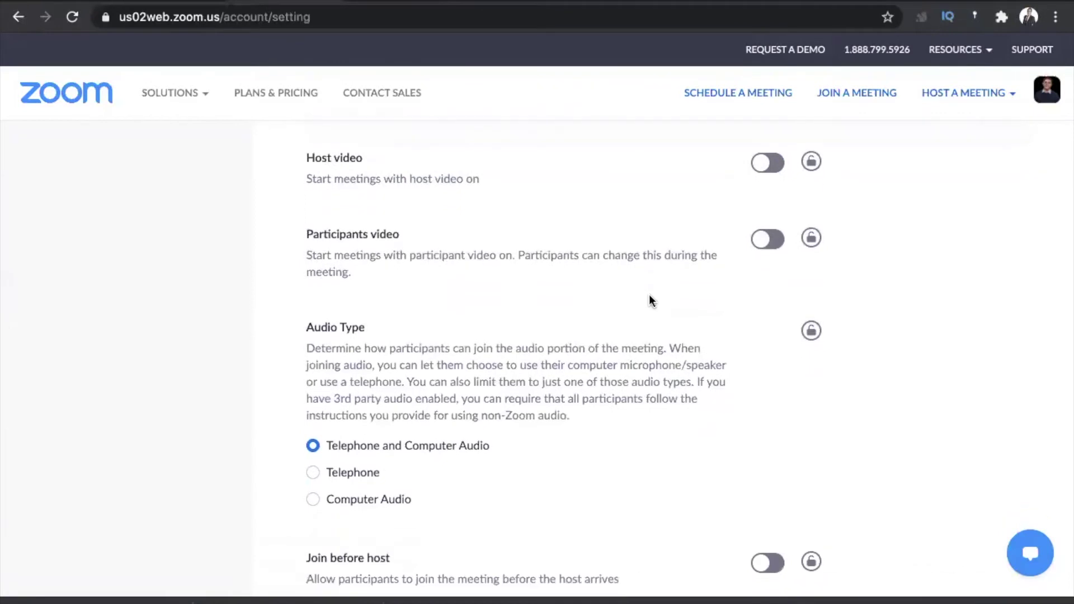
{"action": "scroll", "coordinate": [602, 222], "scroll_direction": "up", "scroll_amount": 1}
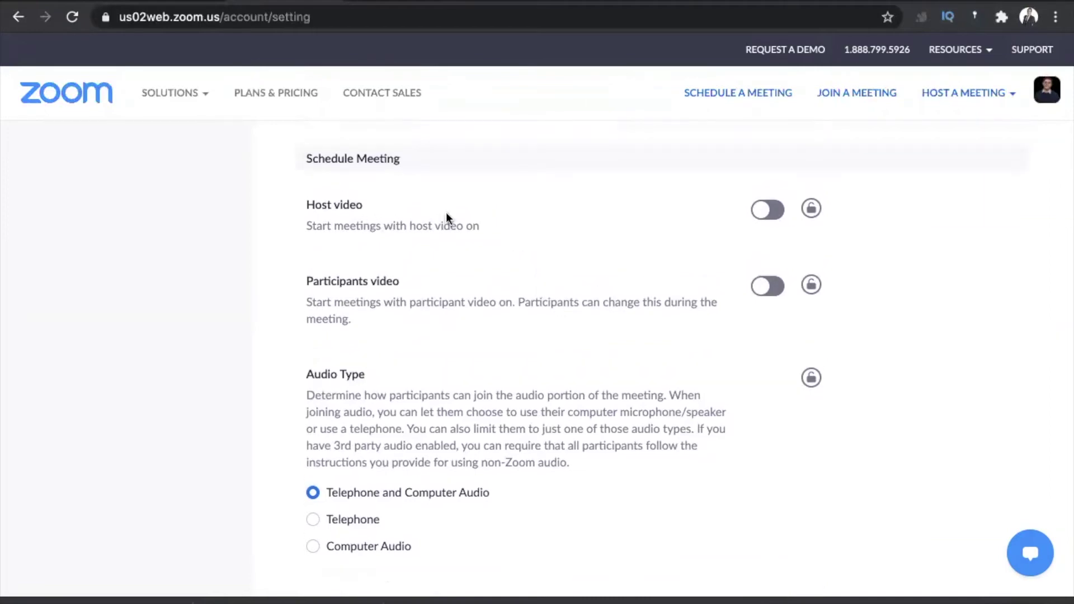
{"action": "scroll", "coordinate": [571, 242], "scroll_direction": "down", "scroll_amount": 1}
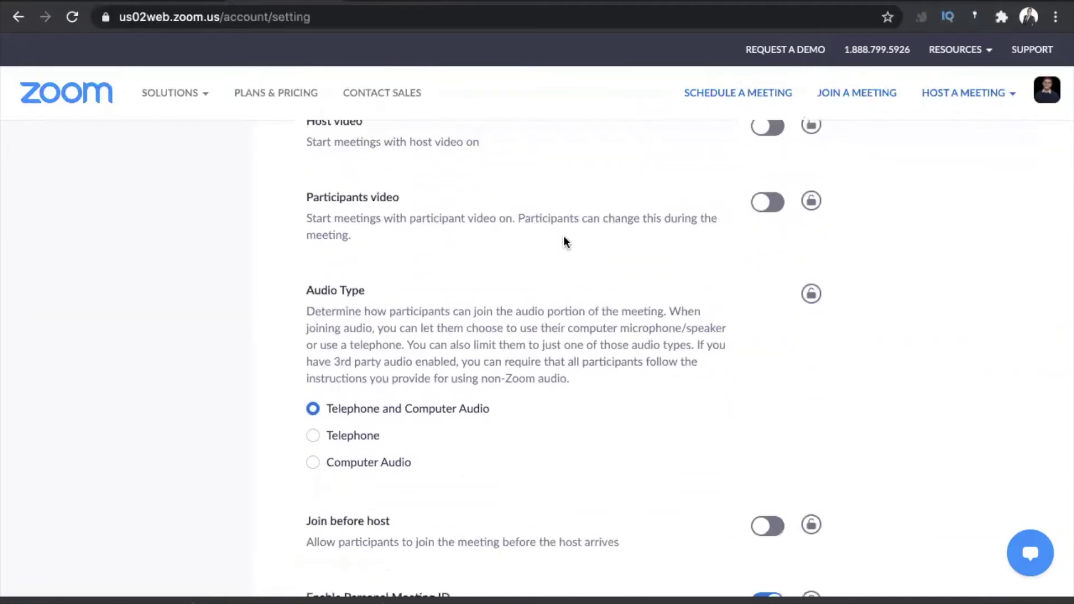
{"action": "scroll", "coordinate": [563, 237], "scroll_direction": "down", "scroll_amount": 2}
{"action": "scroll", "coordinate": [563, 238], "scroll_direction": "down", "scroll_amount": 1}
{"action": "scroll", "coordinate": [564, 238], "scroll_direction": "down", "scroll_amount": 1}
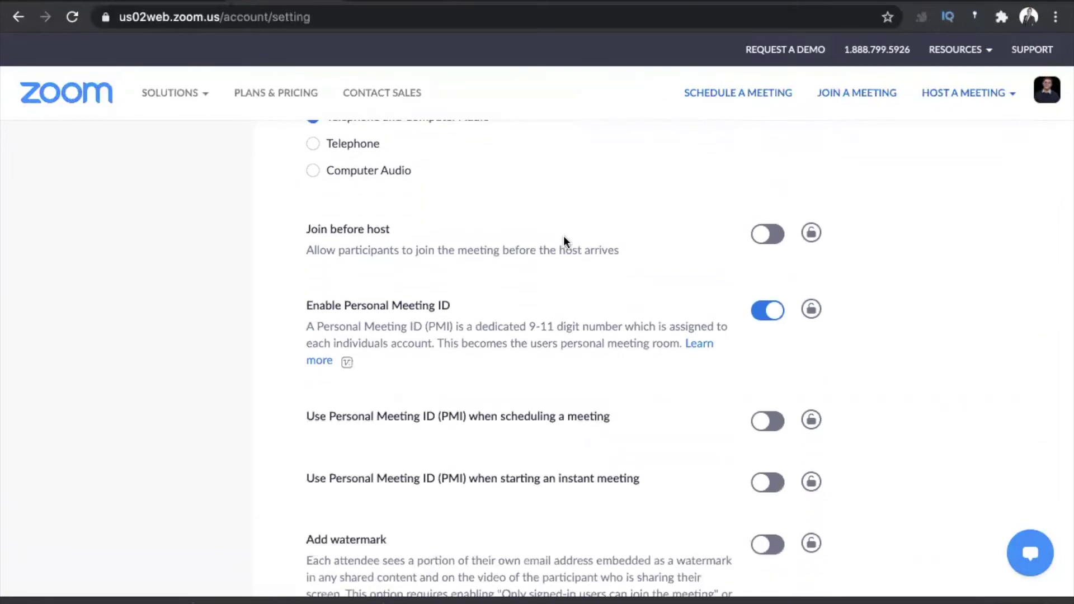
{"action": "scroll", "coordinate": [563, 238], "scroll_direction": "down", "scroll_amount": 1}
{"action": "scroll", "coordinate": [563, 242], "scroll_direction": "down", "scroll_amount": 1}
{"action": "scroll", "coordinate": [564, 242], "scroll_direction": "down", "scroll_amount": 1}
{"action": "scroll", "coordinate": [563, 243], "scroll_direction": "down", "scroll_amount": 2}
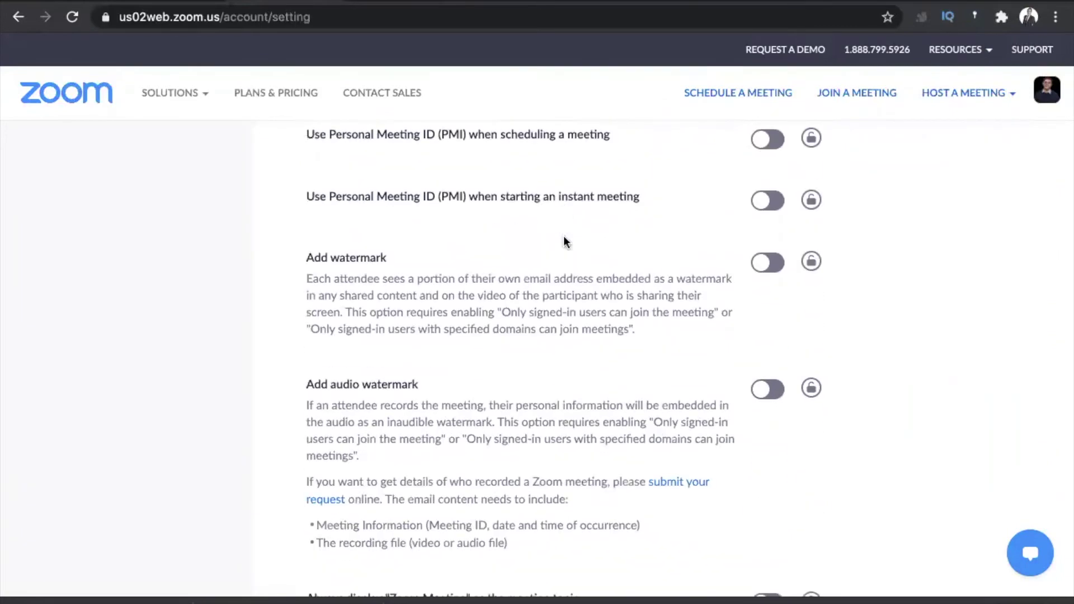
{"action": "scroll", "coordinate": [563, 243], "scroll_direction": "down", "scroll_amount": 1}
{"action": "scroll", "coordinate": [565, 239], "scroll_direction": "down", "scroll_amount": 2}
{"action": "scroll", "coordinate": [564, 241], "scroll_direction": "down", "scroll_amount": 1}
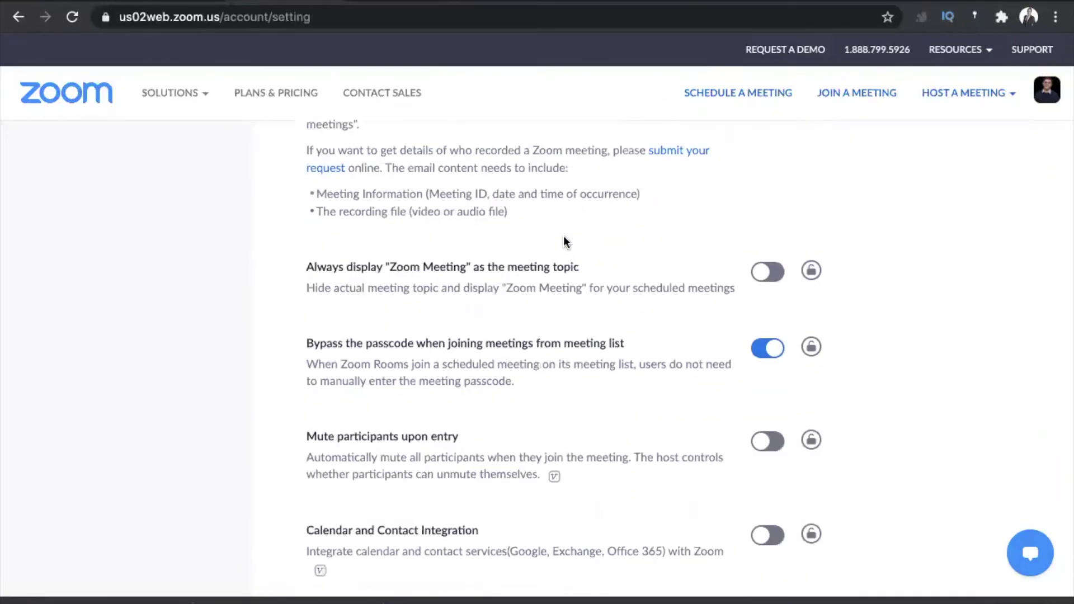
{"action": "scroll", "coordinate": [563, 241], "scroll_direction": "down", "scroll_amount": 1}
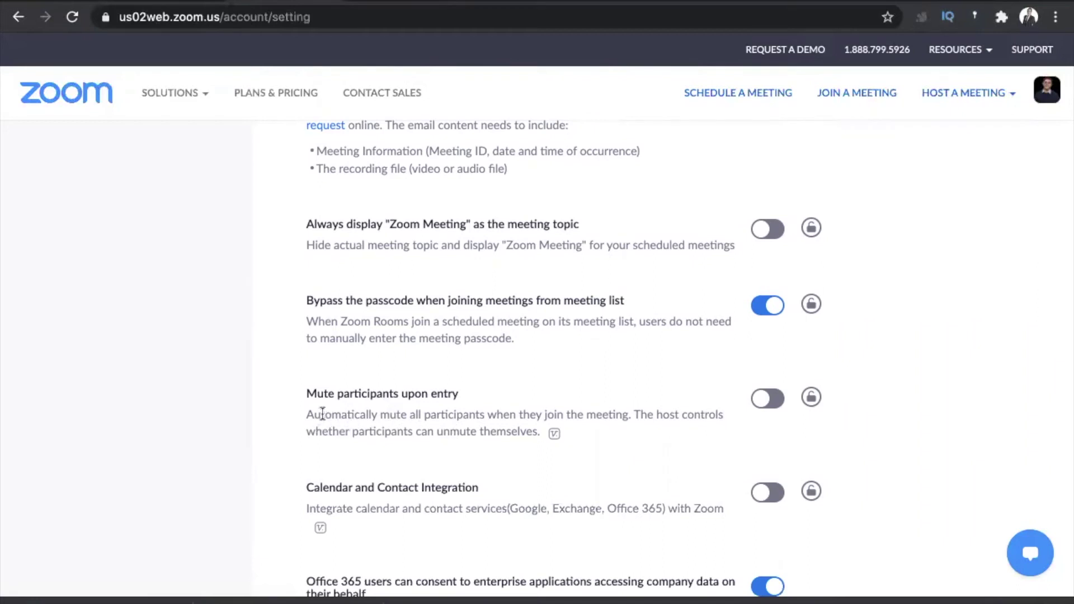
{"action": "scroll", "coordinate": [538, 401], "scroll_direction": "down", "scroll_amount": 1}
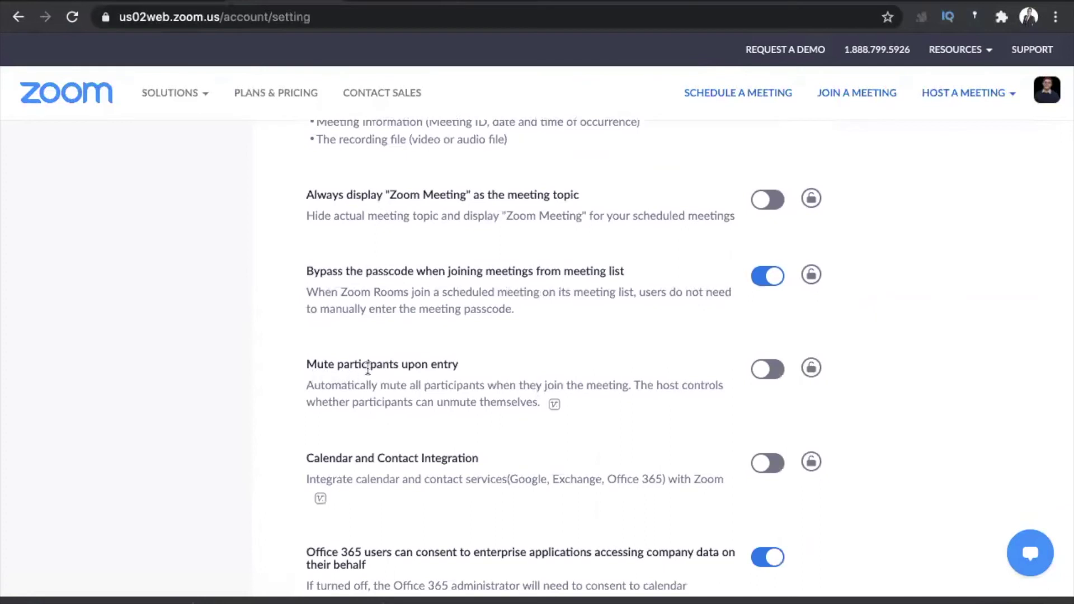
Enable 'Mute participants upon entry' and lock it for all hosts
{"action": "left_click", "coordinate": [772, 374]}
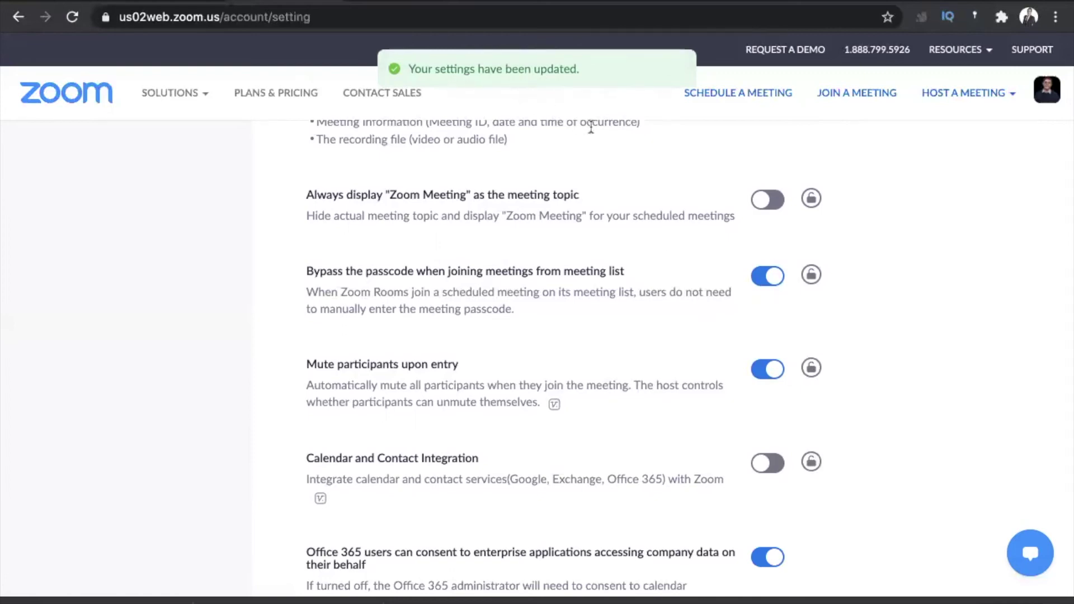
{"action": "left_click", "coordinate": [811, 367]}
{"action": "left_click", "coordinate": [664, 383]}
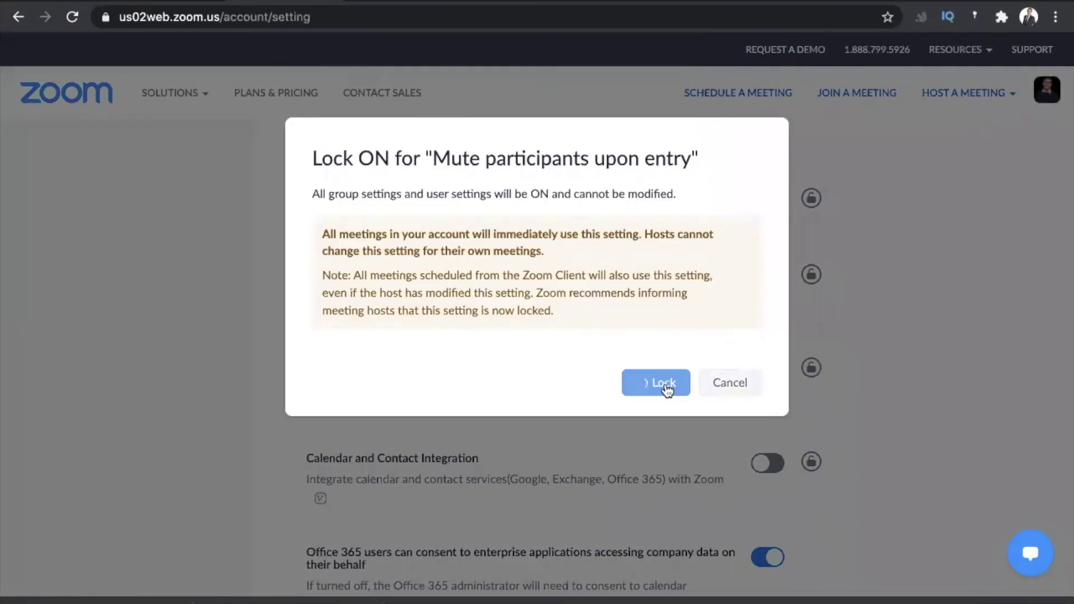